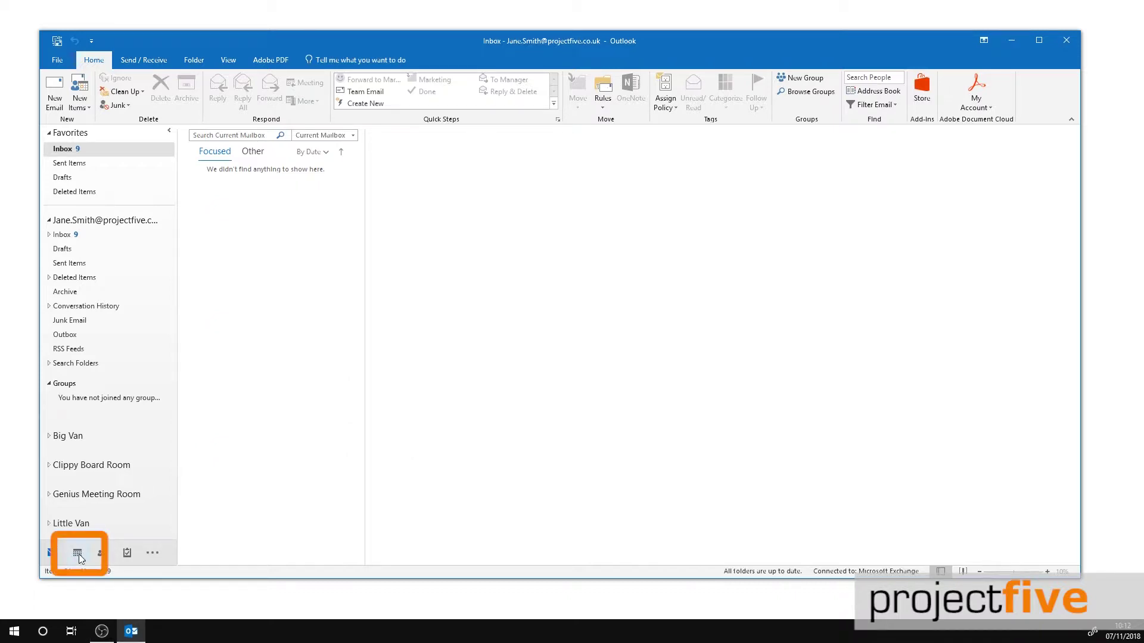
Step: Switch from mail to the Calendar month view showing November 2018
left_click(78, 554)
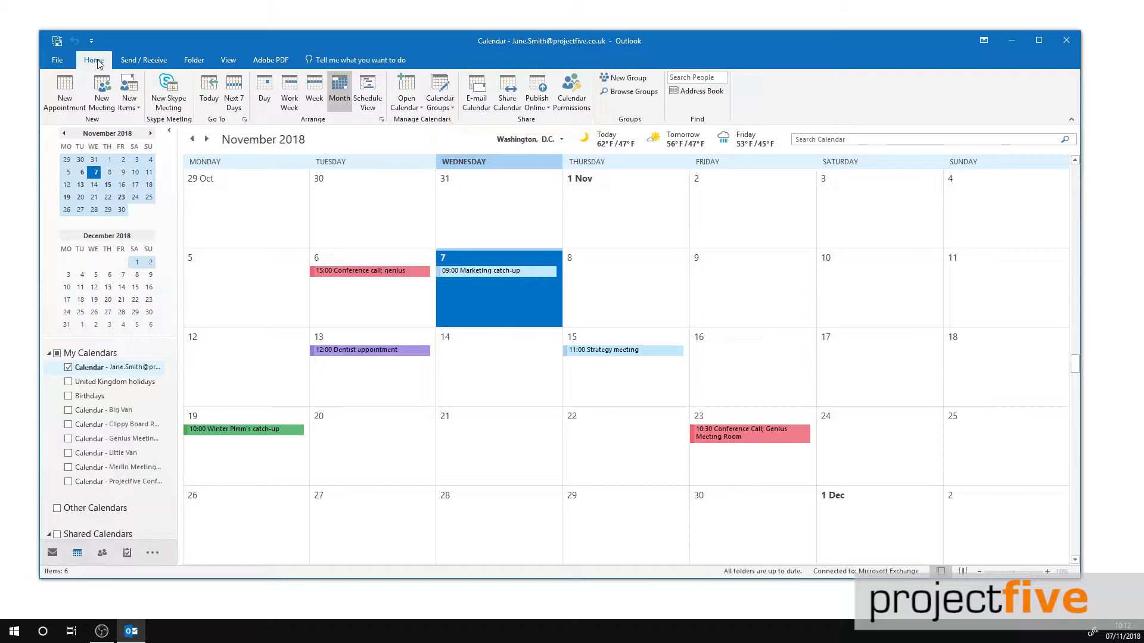
Step: Address a calendar sharing invitation to the colleague and request permission to view their calendar
left_click(507, 100)
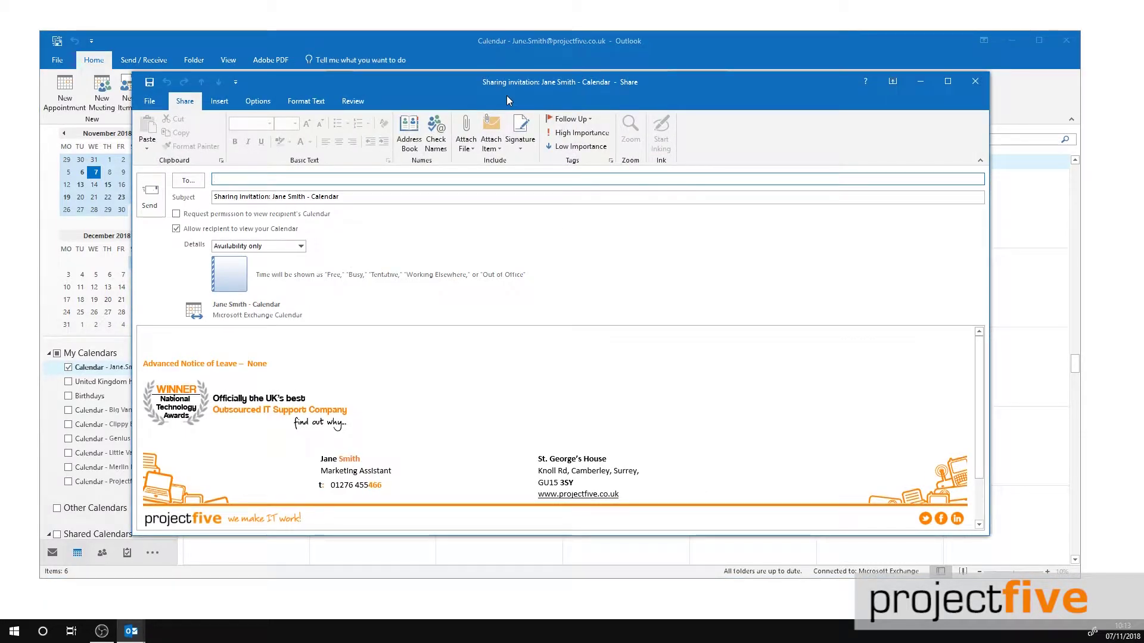
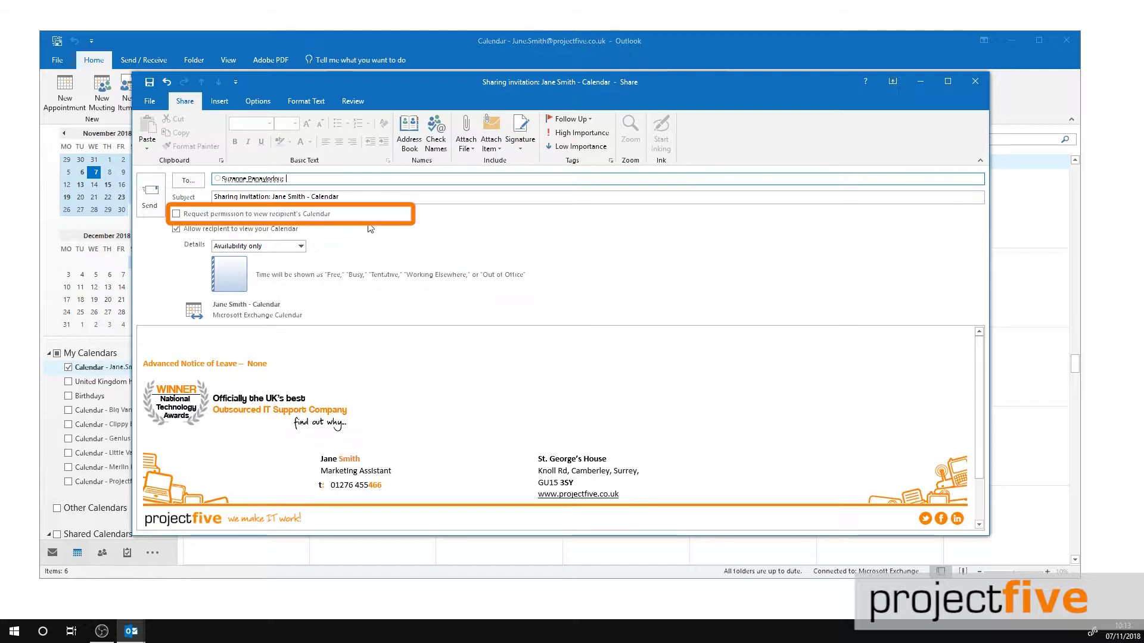
left_click(290, 215)
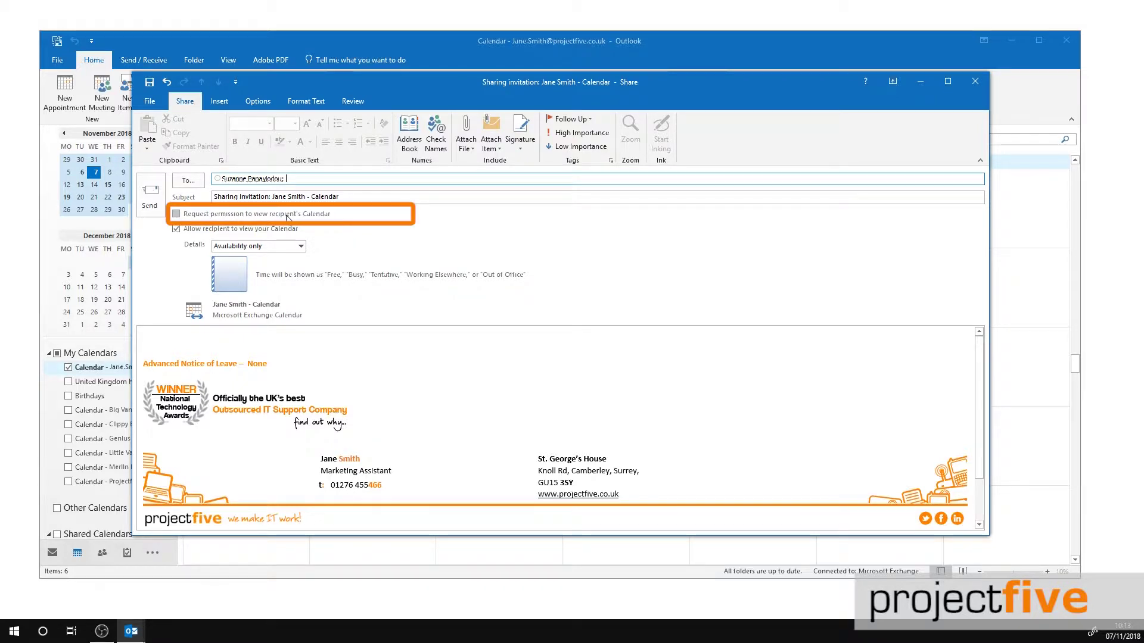
left_click(291, 246)
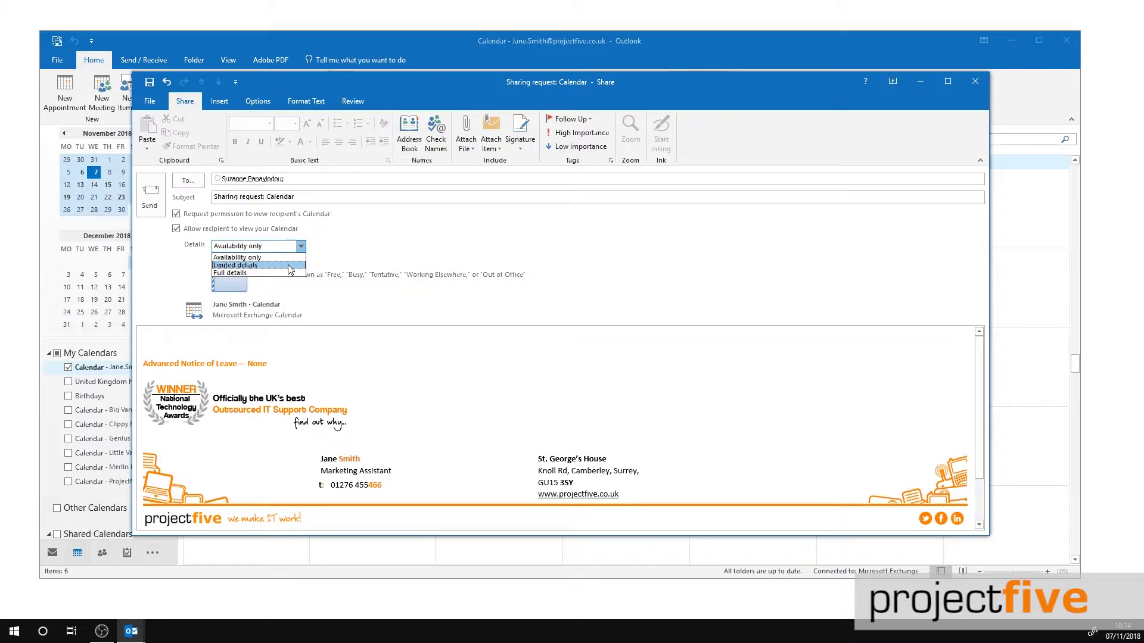
Step: Set the sharing invitation to Limited details, send it, and confirm the share
left_click(287, 264)
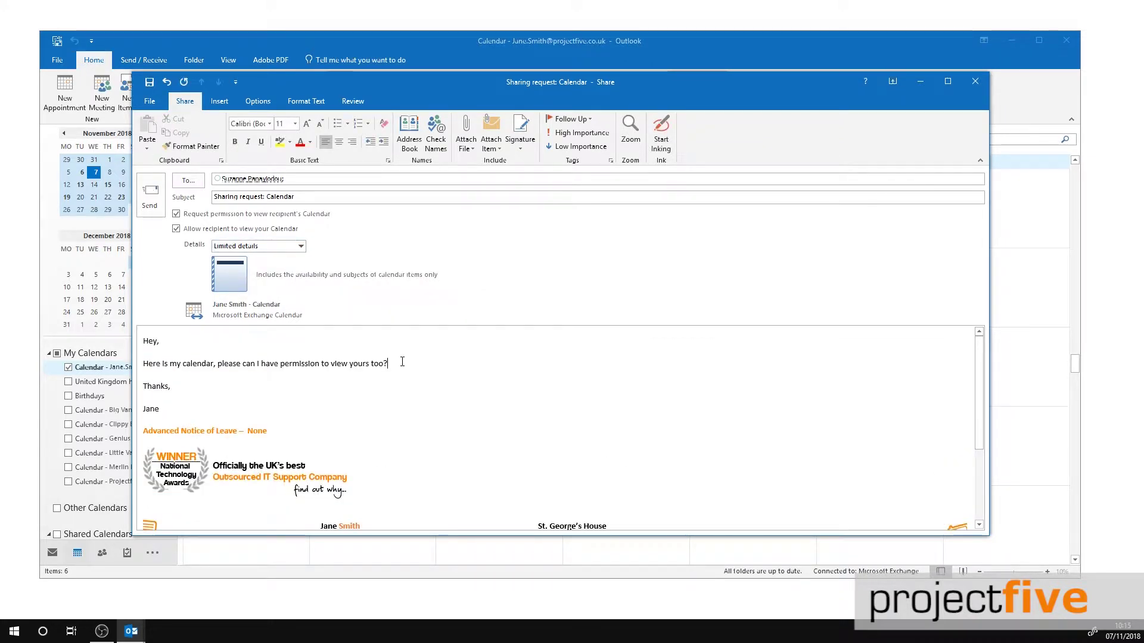
left_click(162, 199)
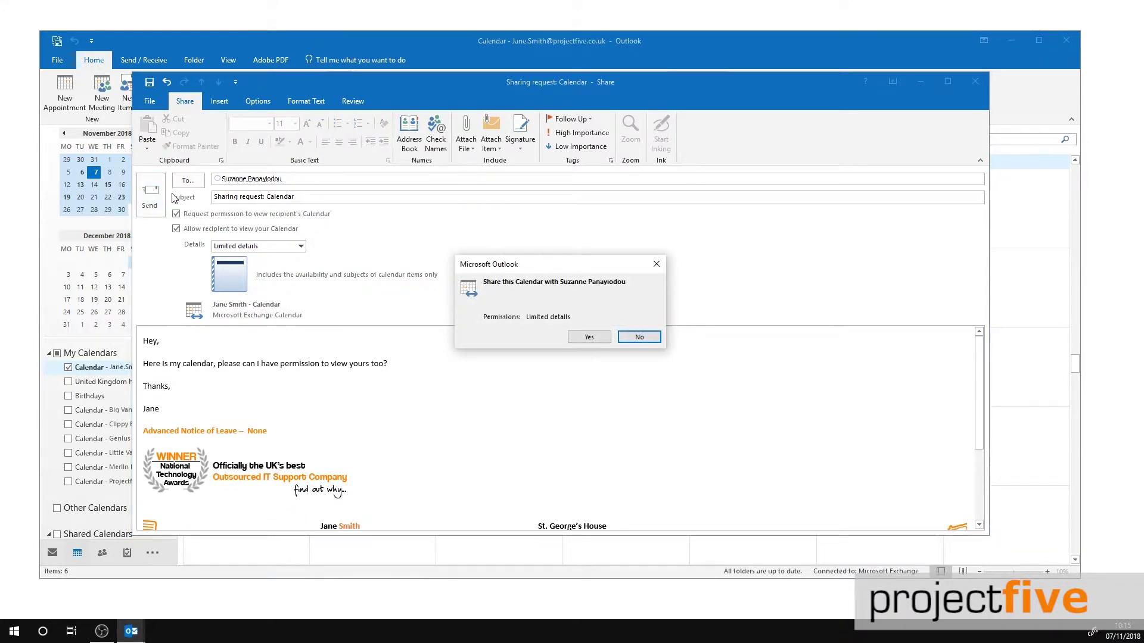
left_click(589, 338)
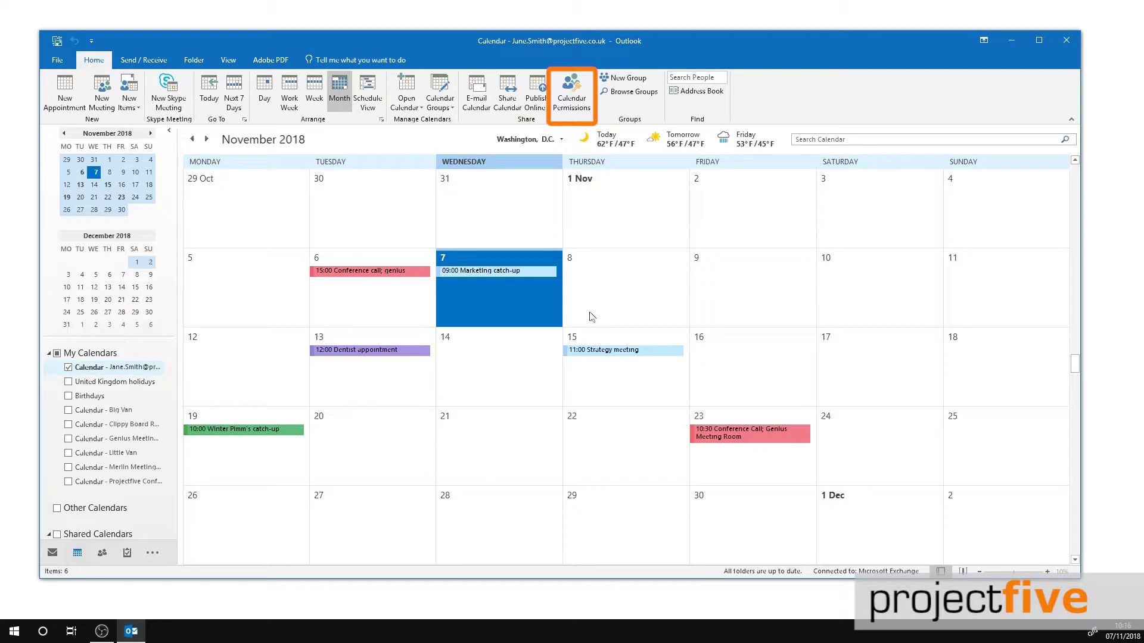
Step: Add the colleague to the calendar's permission list, found through the address book search
left_click(584, 110)
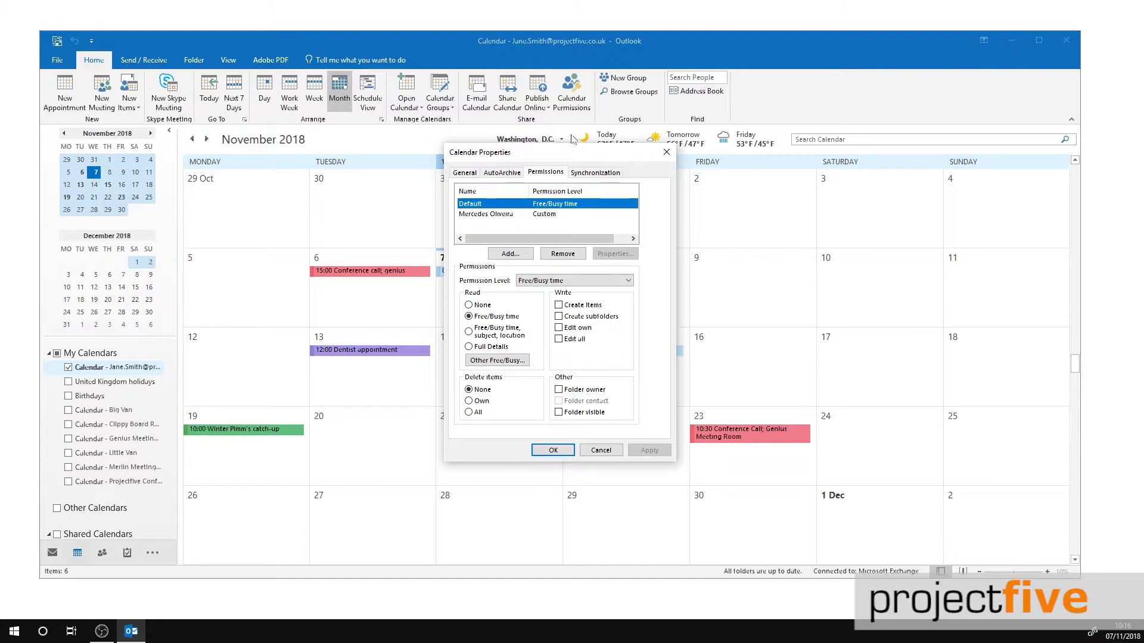
left_click(510, 253)
type("Suzanna")
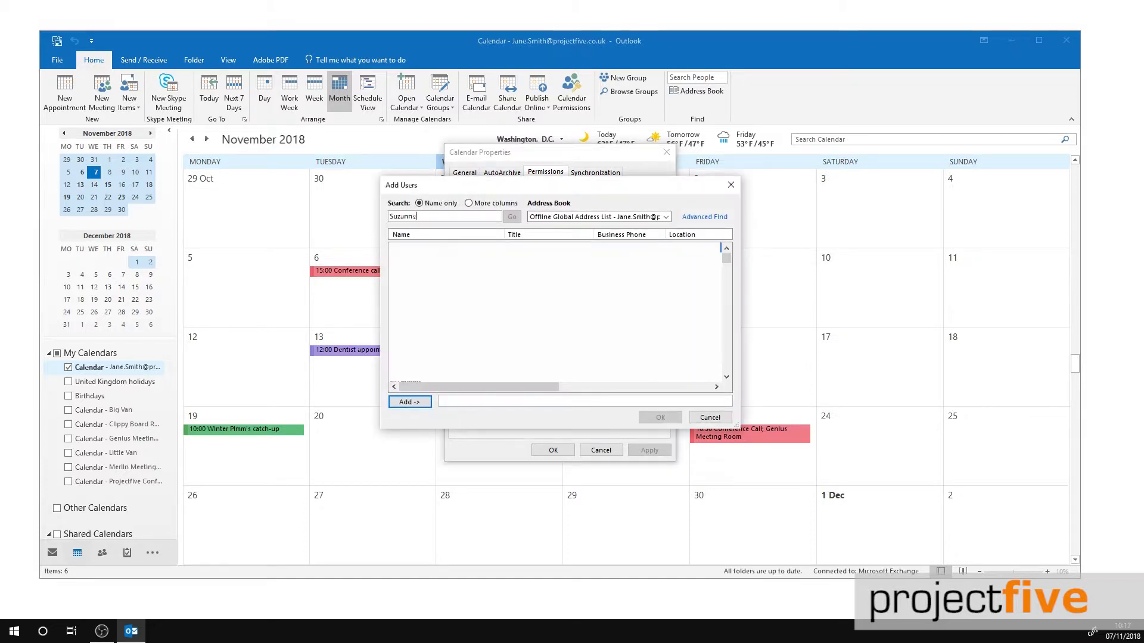
left_click(409, 402)
left_click(659, 417)
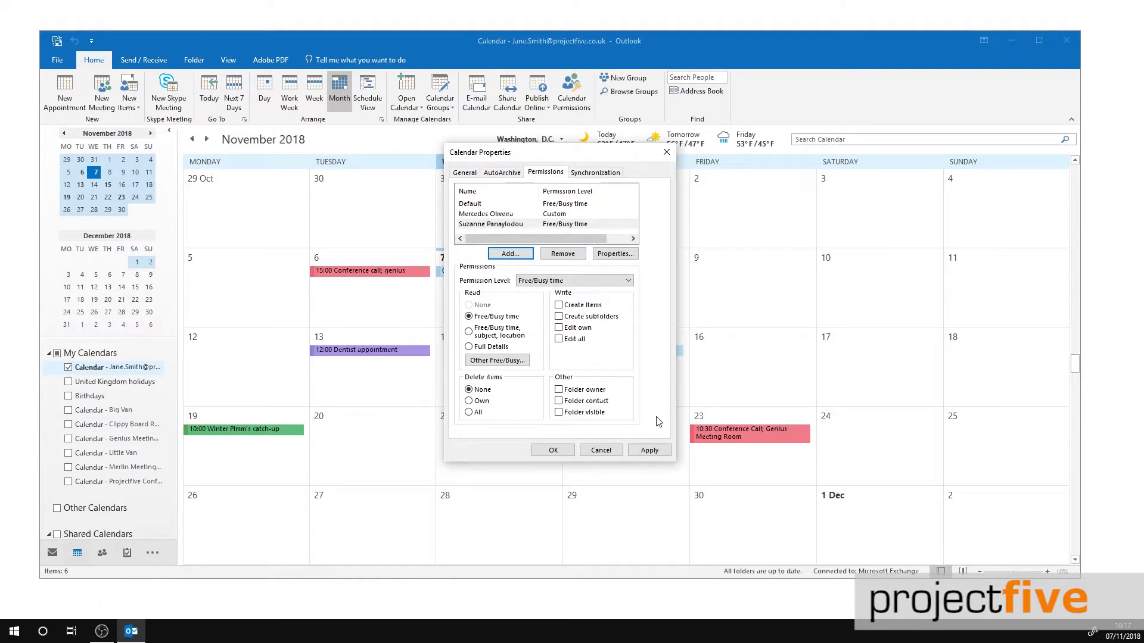
Step: Give the colleague Custom permissions with Create items and Folder contact, then apply and save
left_click(627, 281)
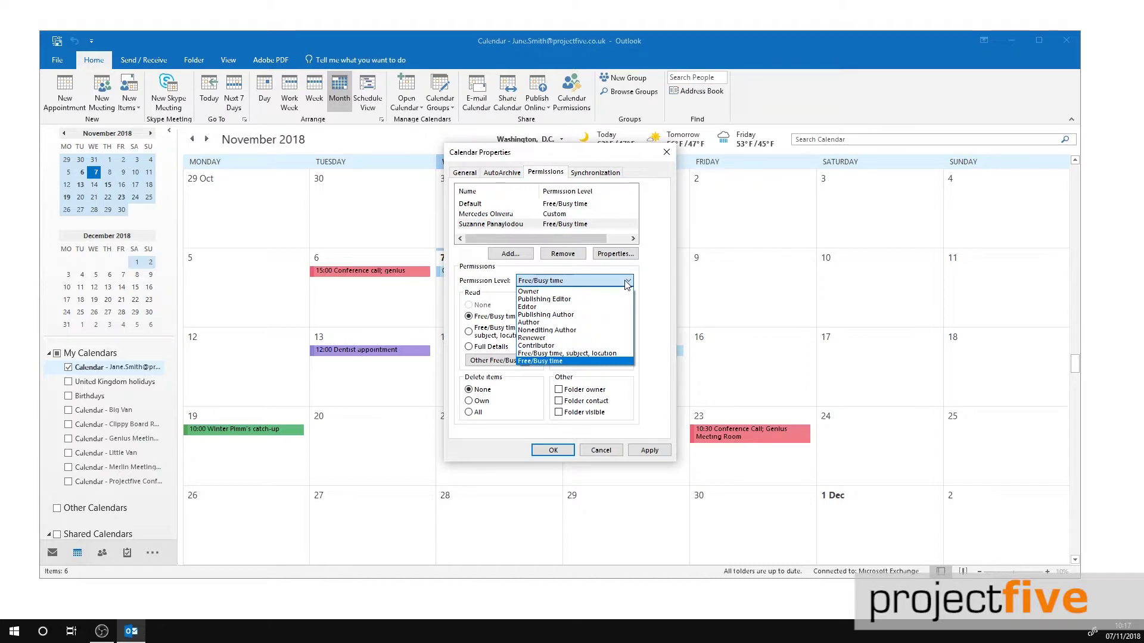
left_click(664, 320)
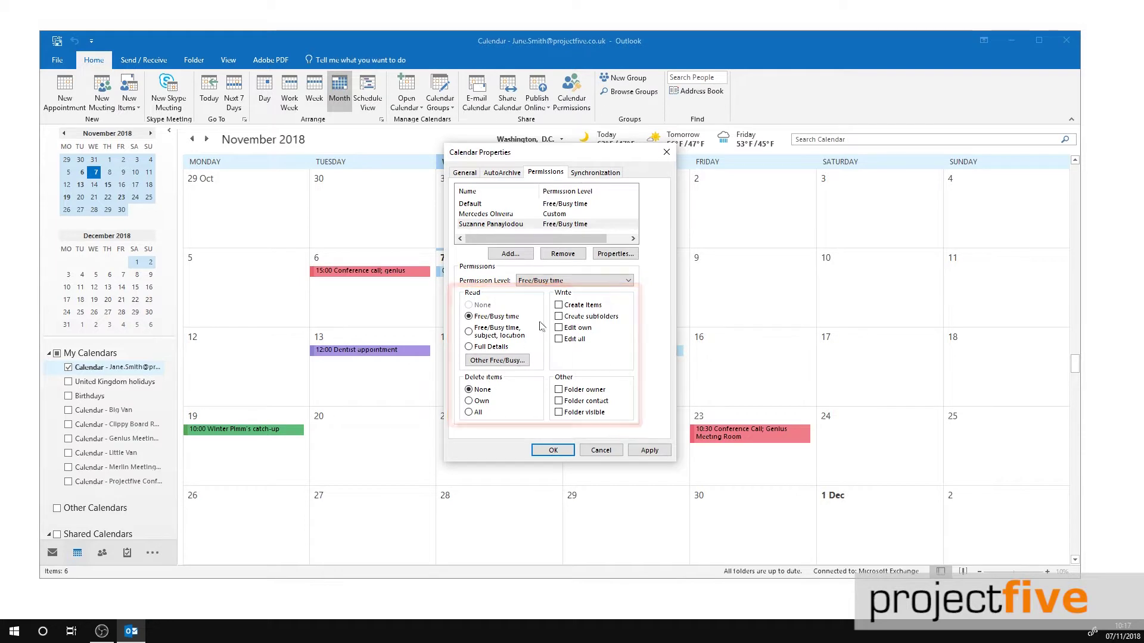
left_click(559, 306)
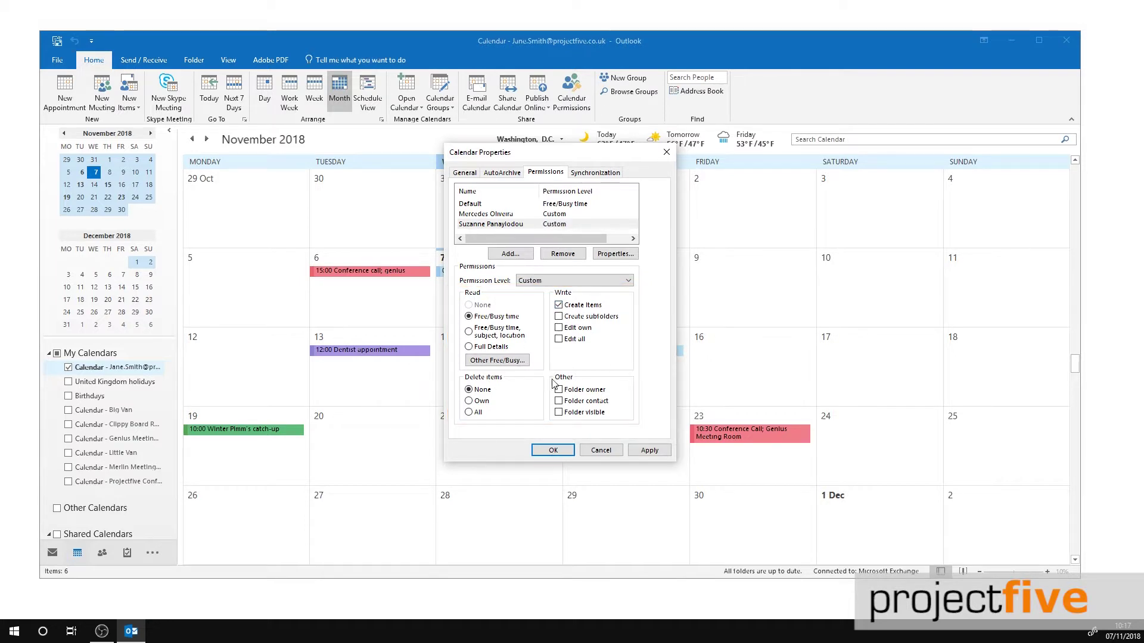
left_click(559, 402)
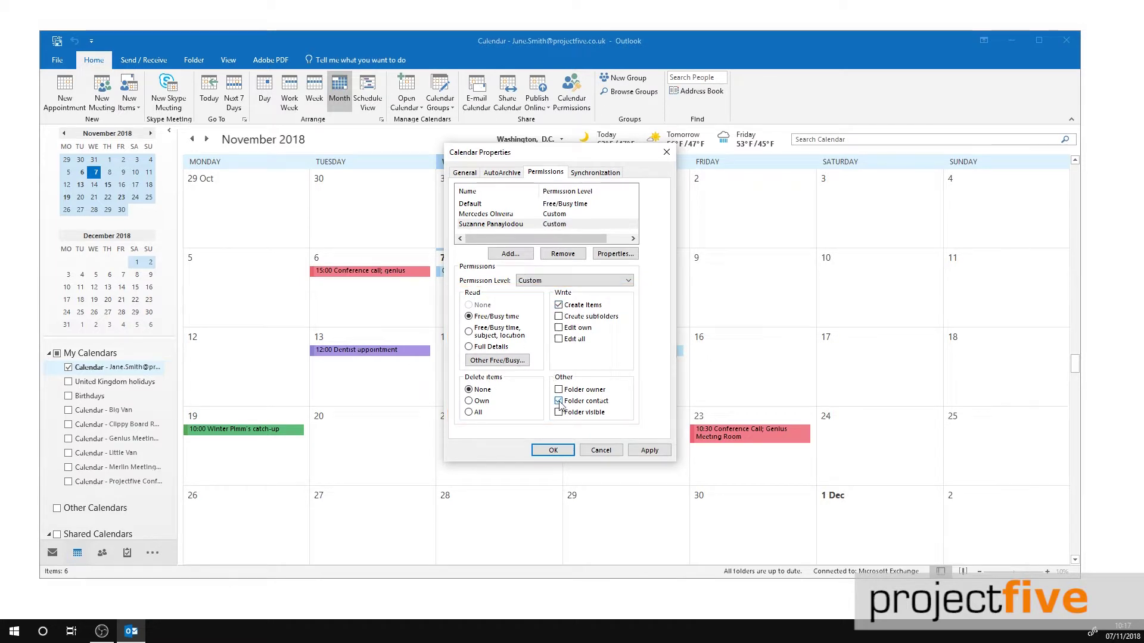
left_click(648, 451)
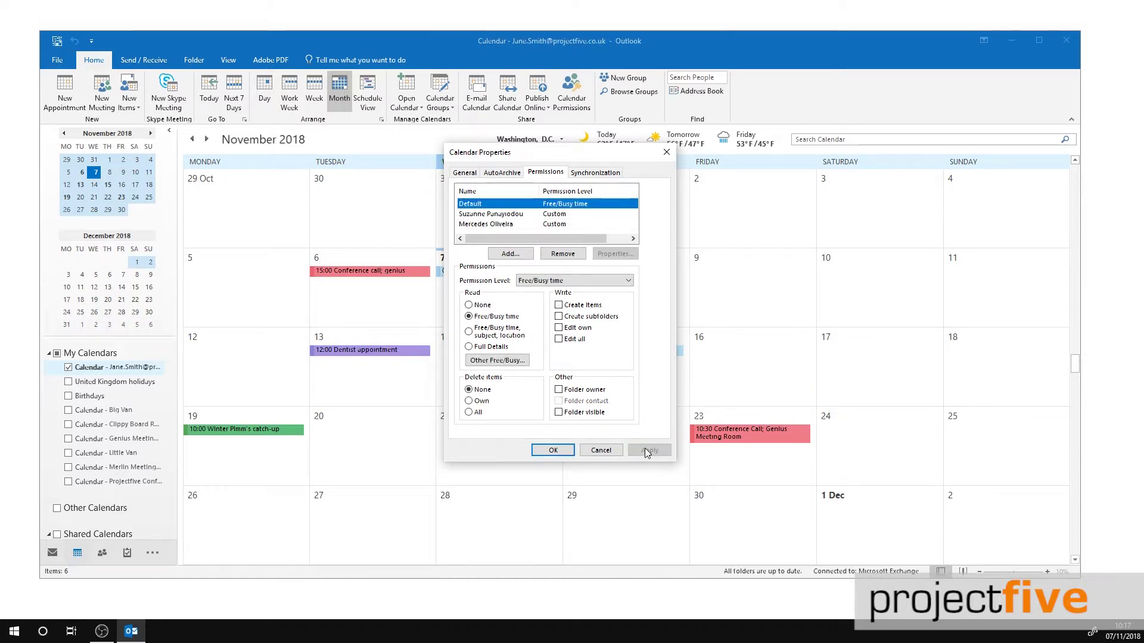
left_click(554, 451)
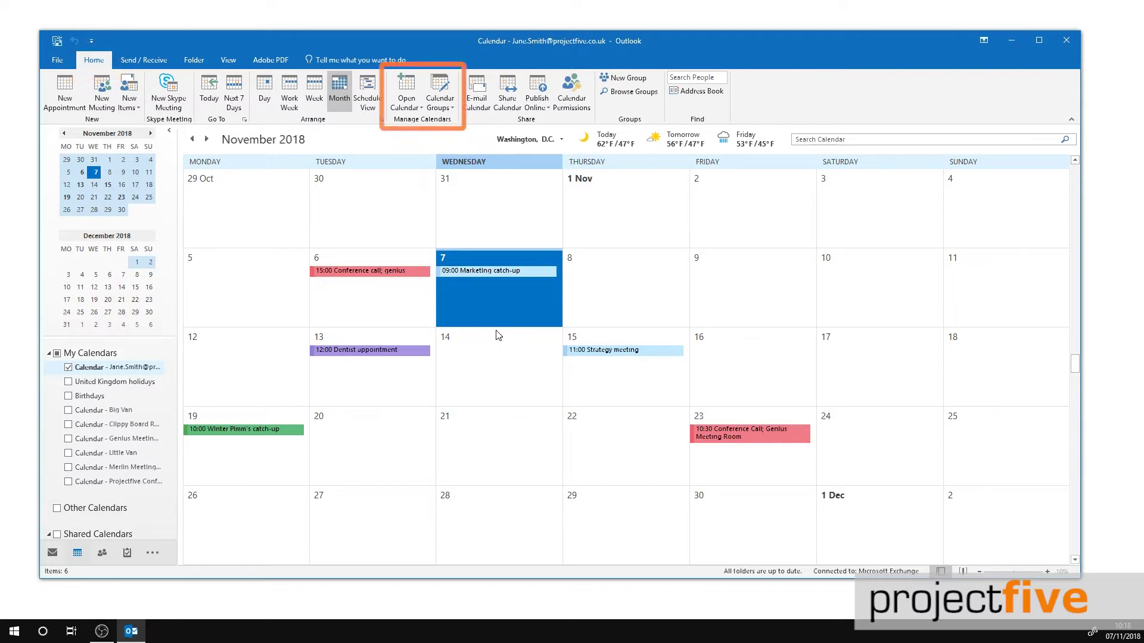
left_click(407, 102)
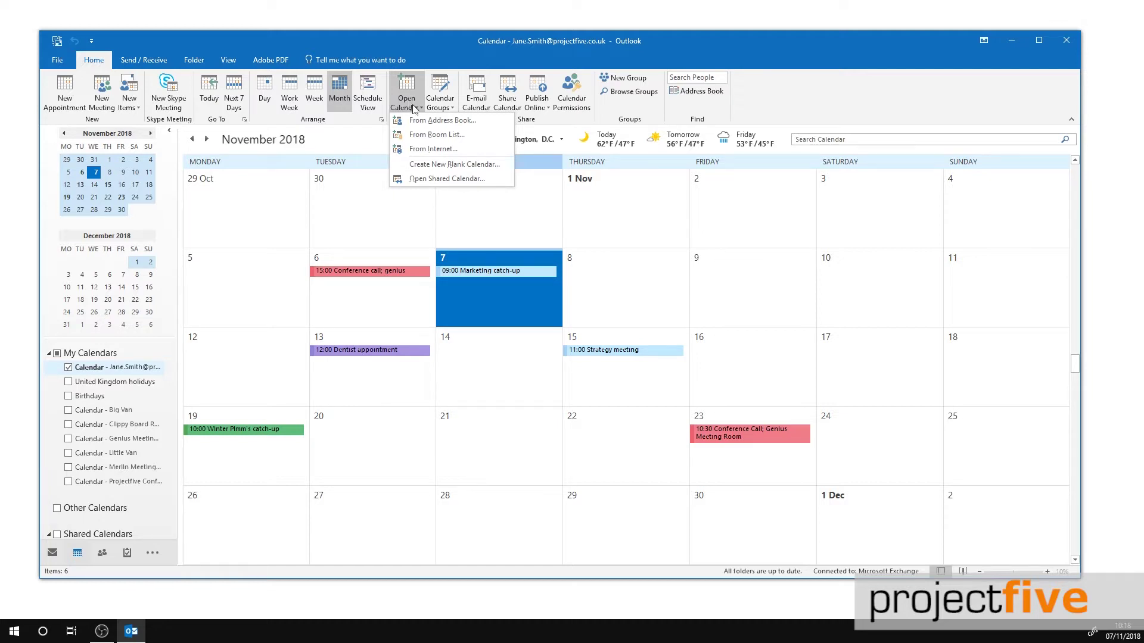
left_click(431, 121)
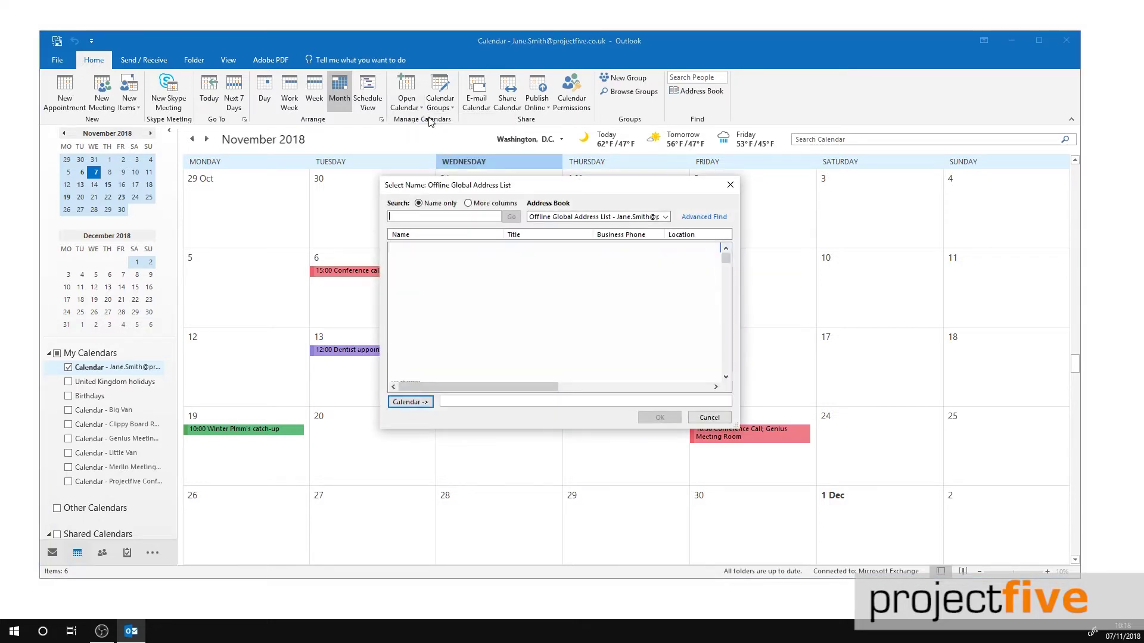
type("suz")
left_click(443, 247)
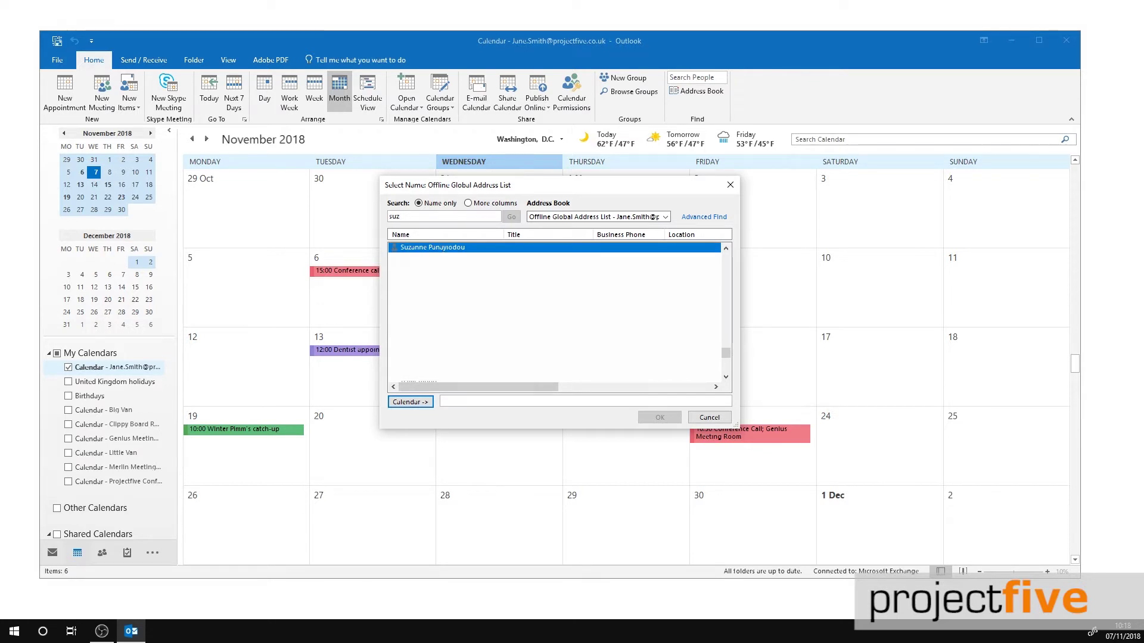
left_click(409, 402)
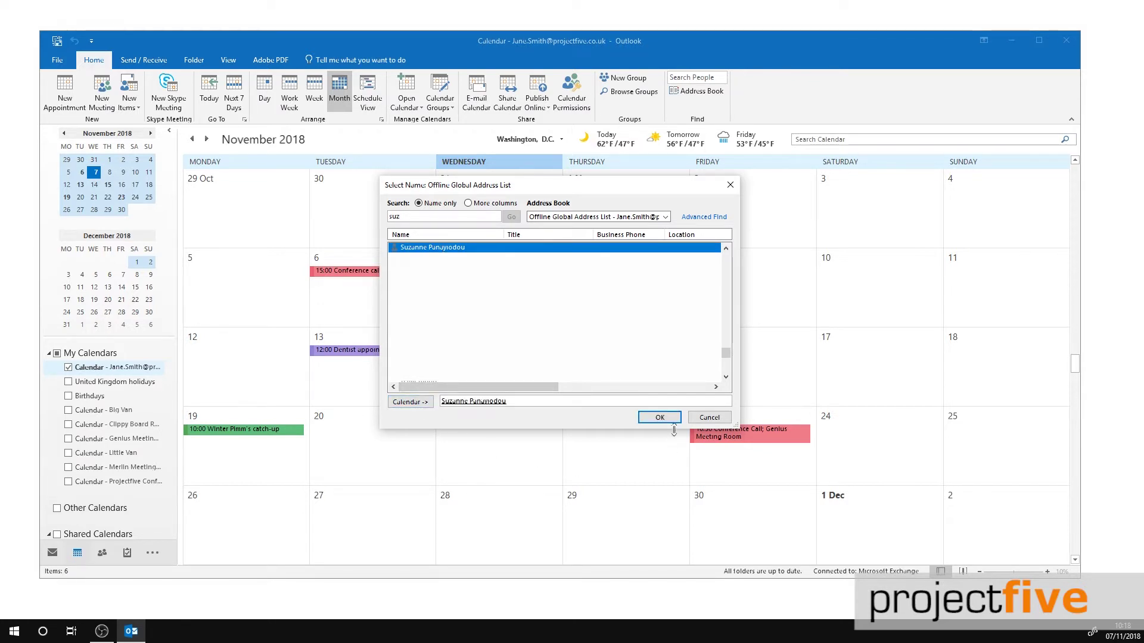
left_click(660, 418)
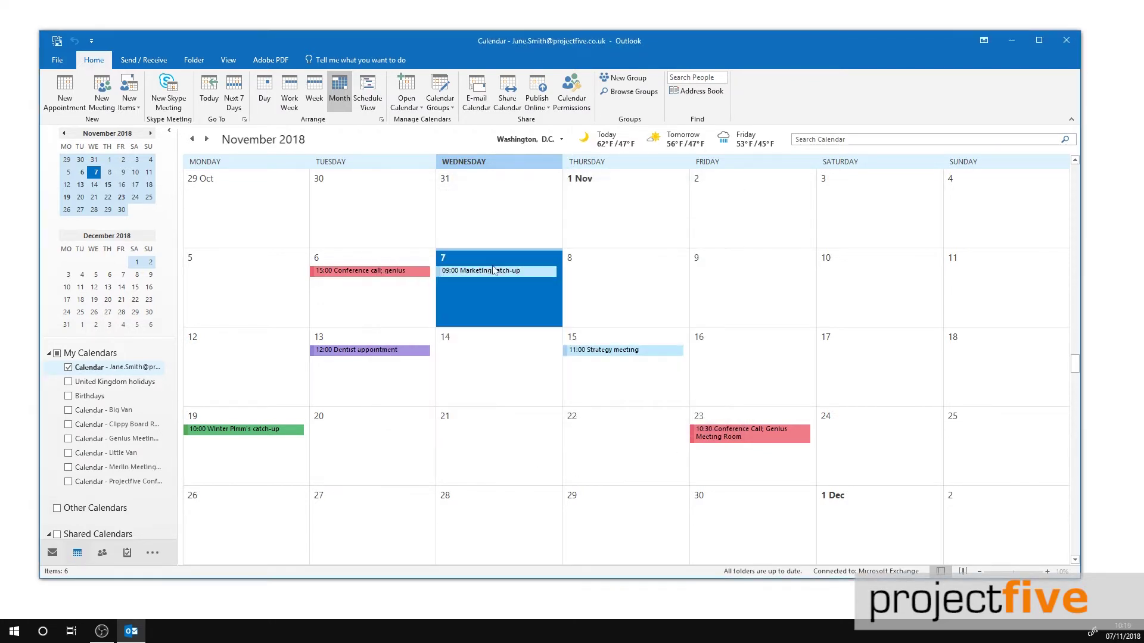
Step: Open the colleague's calendar by name so their November Busy slots appear under Shared Calendars
left_click(405, 94)
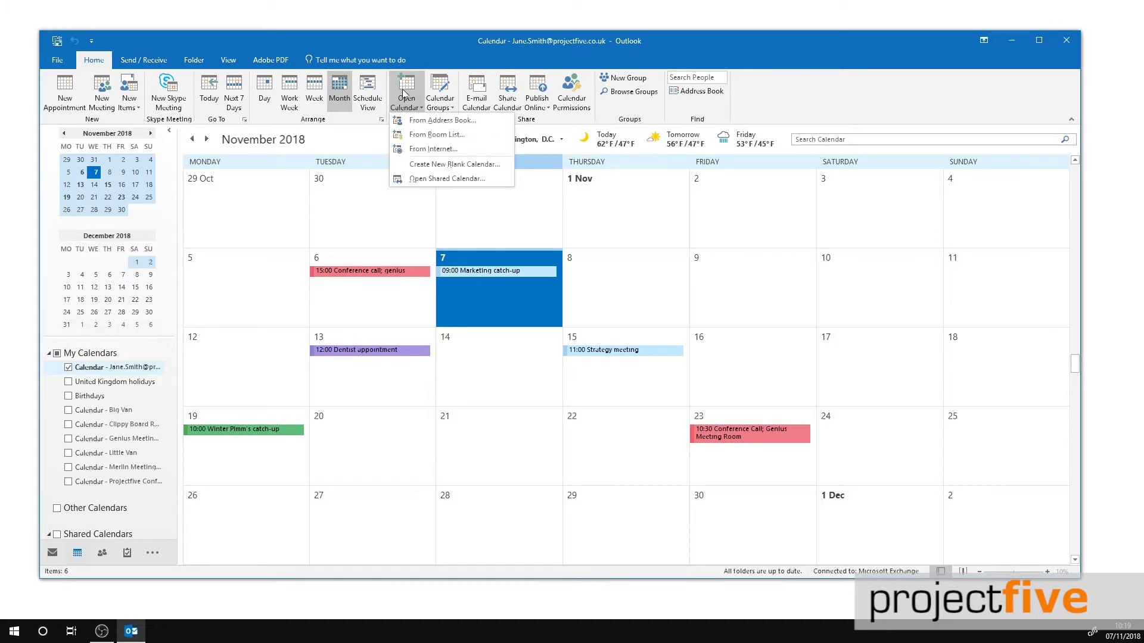
left_click(423, 180)
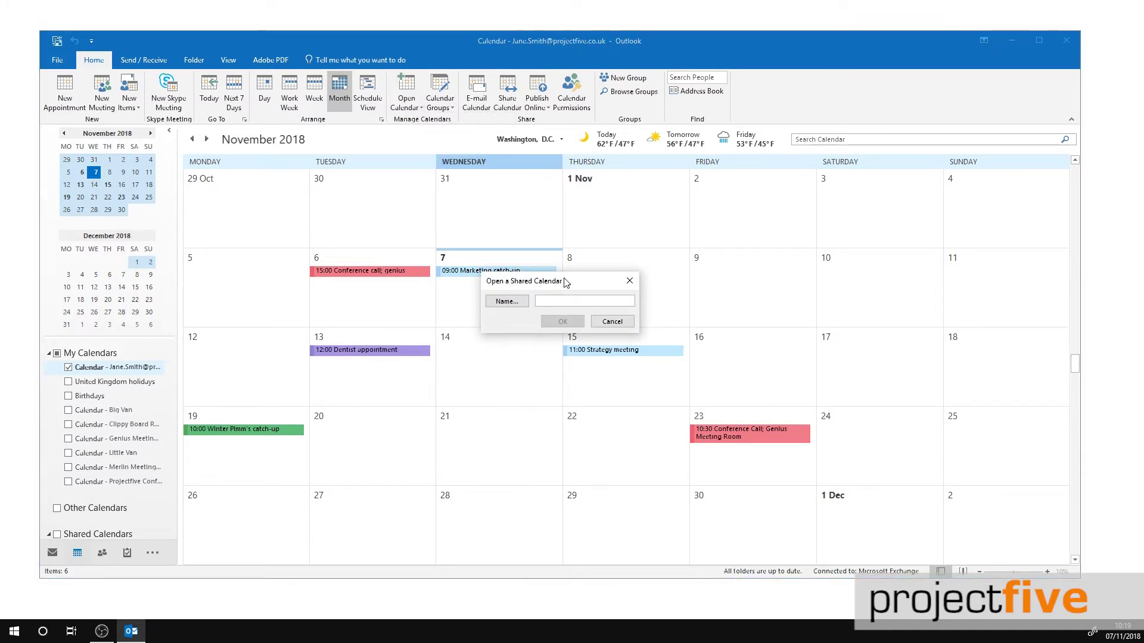
type("Suzu")
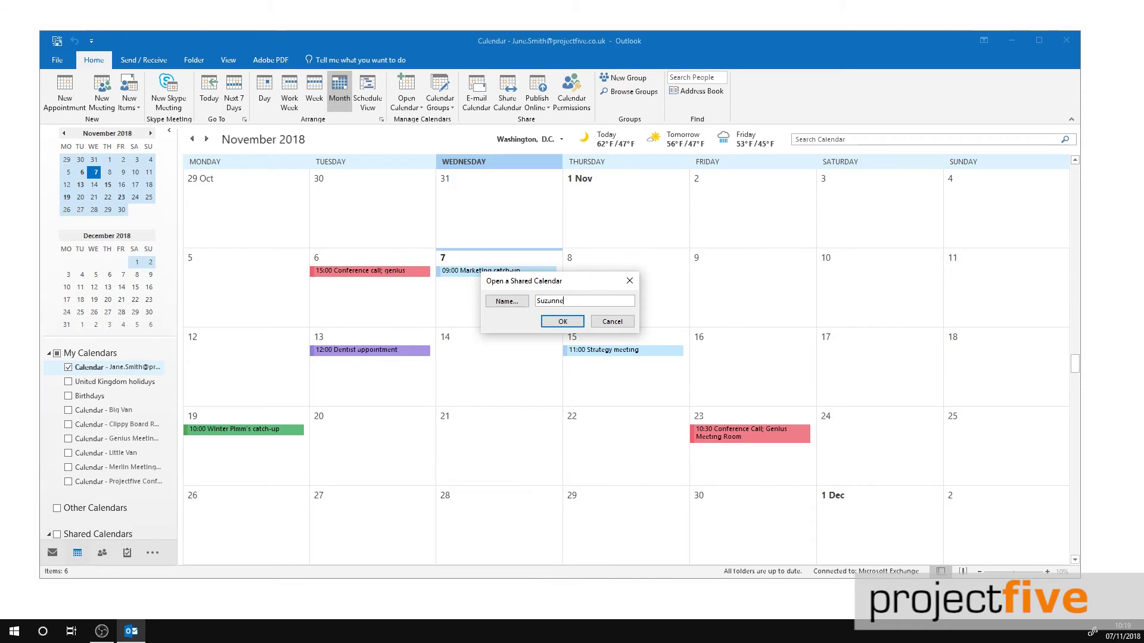
left_click(561, 323)
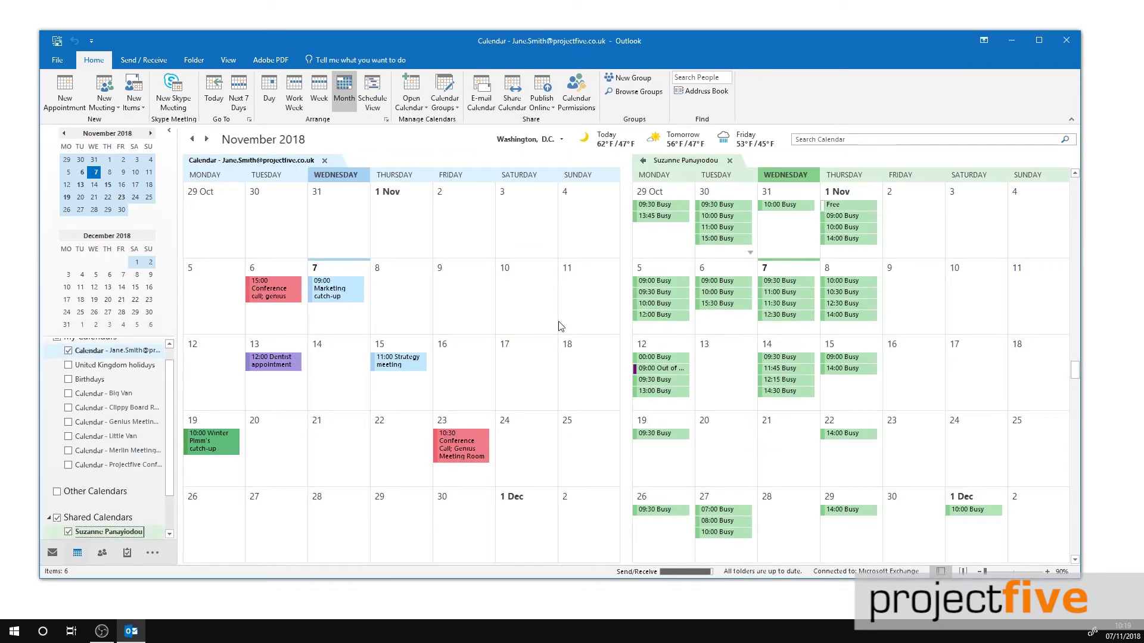
left_click(170, 534)
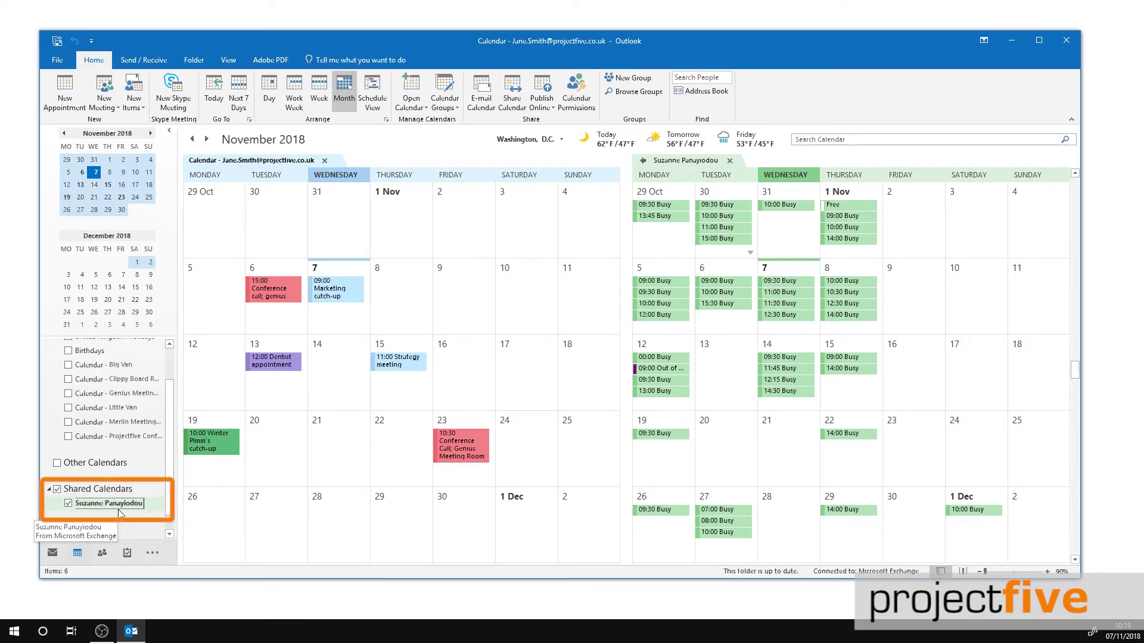
left_click(68, 504)
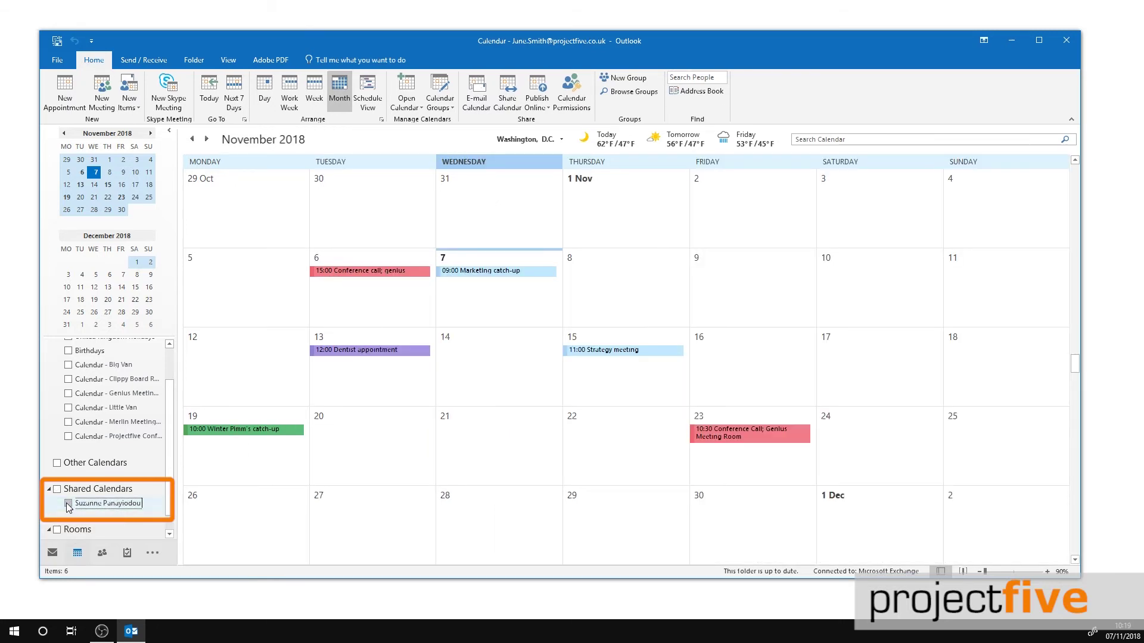
left_click(68, 504)
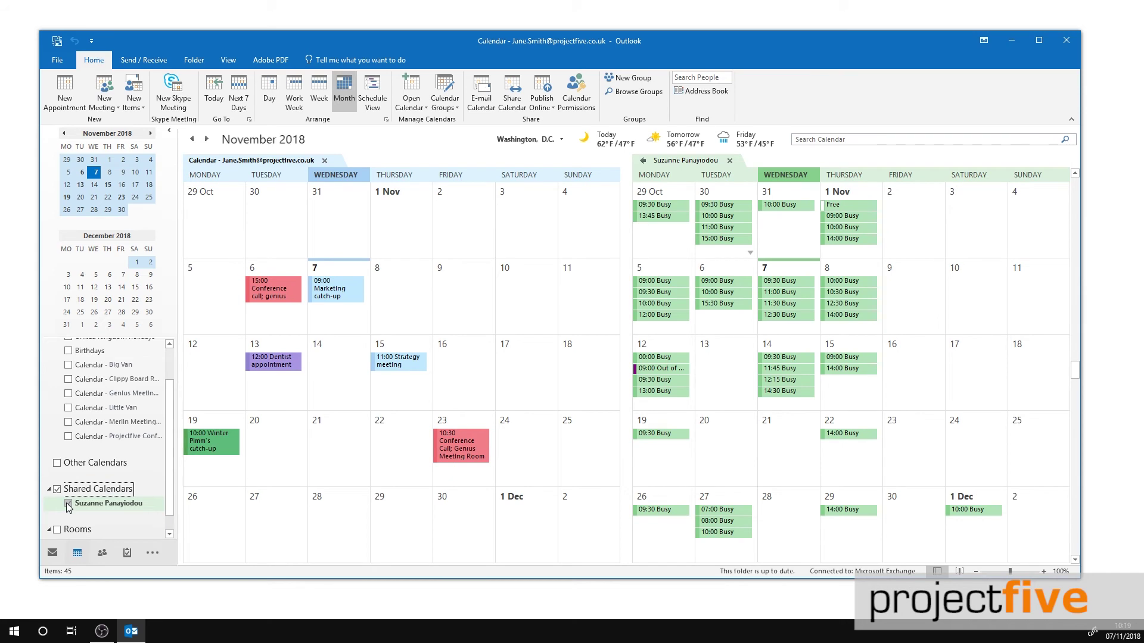